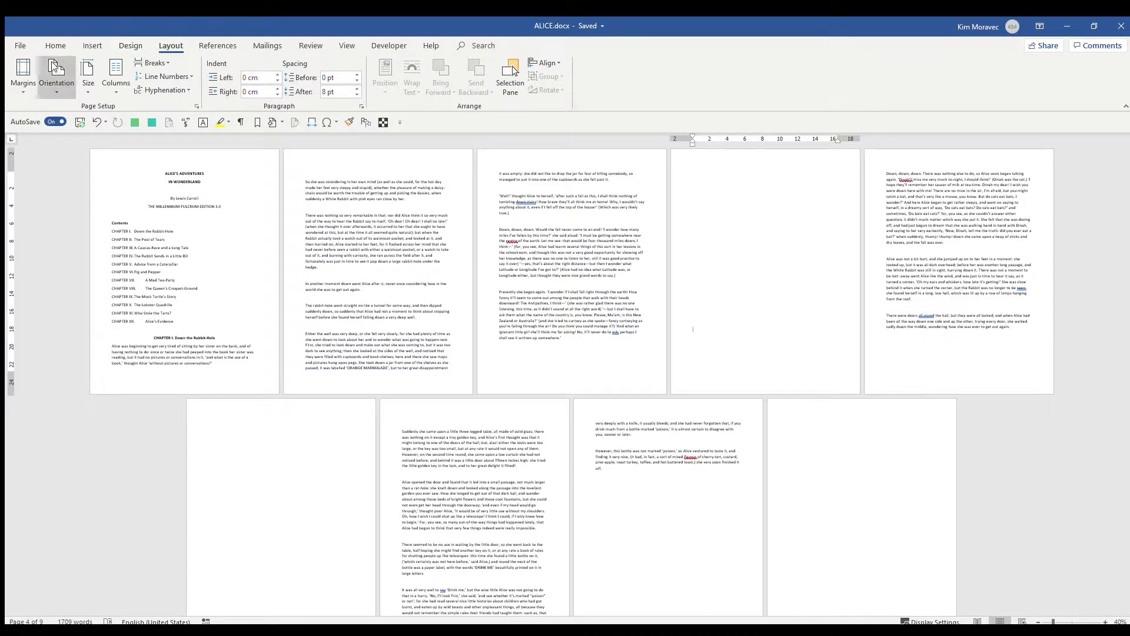
Switch the ribbon to the Home tab
click(52, 44)
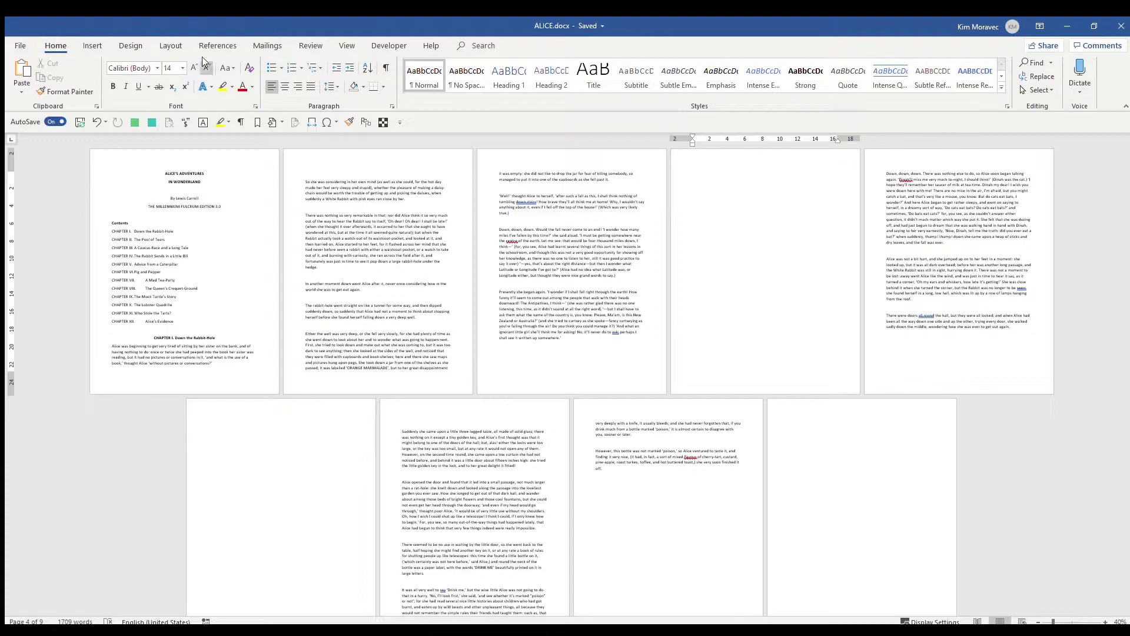
Turn on Show/Hide ¶ to display paragraph marks and breaks
click(385, 67)
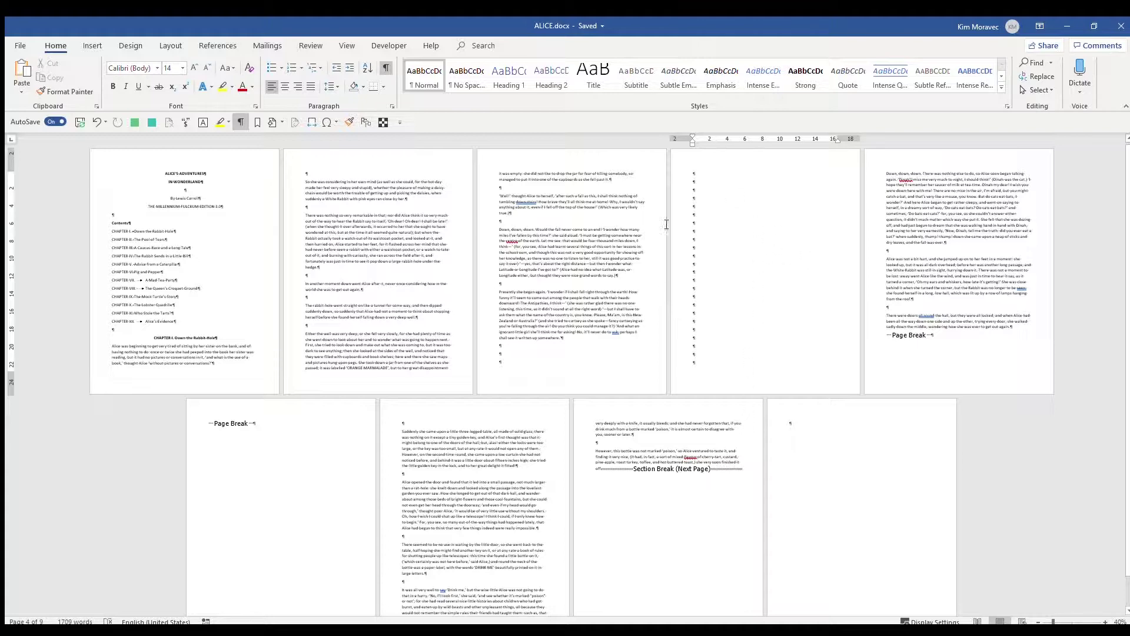
ctrl+scroll(732, 212, up, 3)
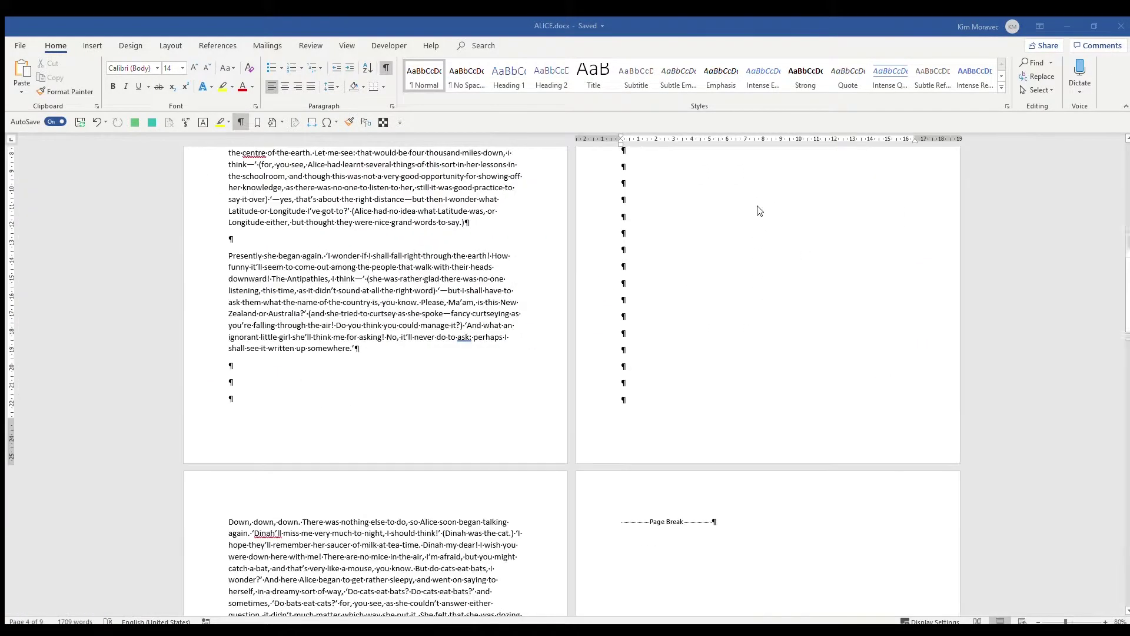
scroll(735, 271, up, 2)
scroll(735, 270, up, 1)
scroll(735, 270, up, 1)
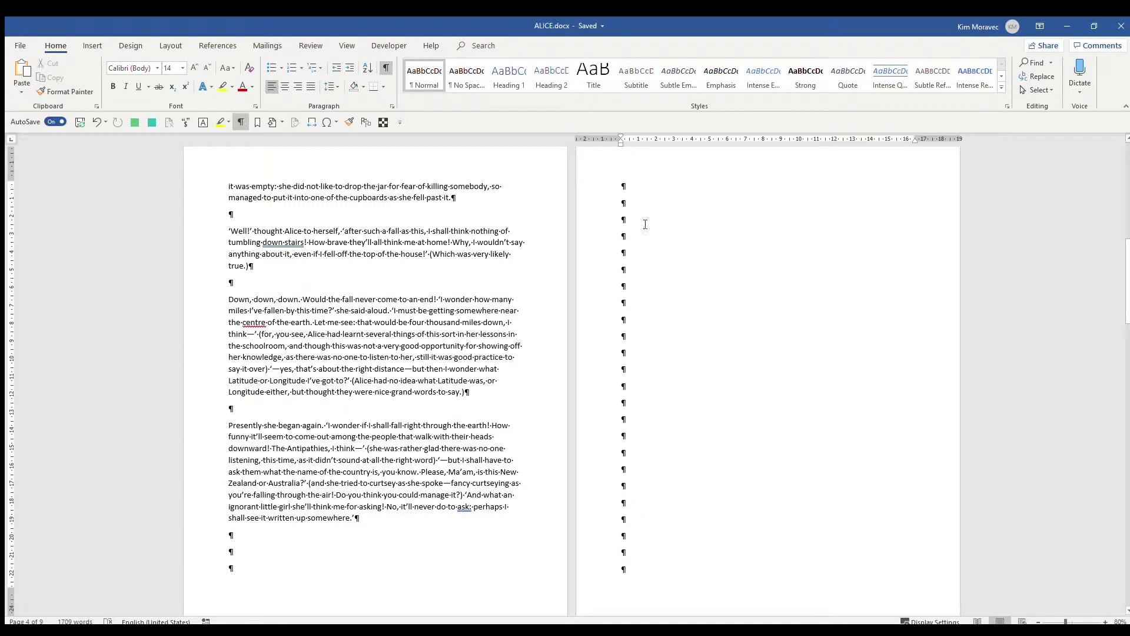
Delete the blank page's empty paragraph marks and the extra empty lines below the text
drag(581, 185, 580, 574)
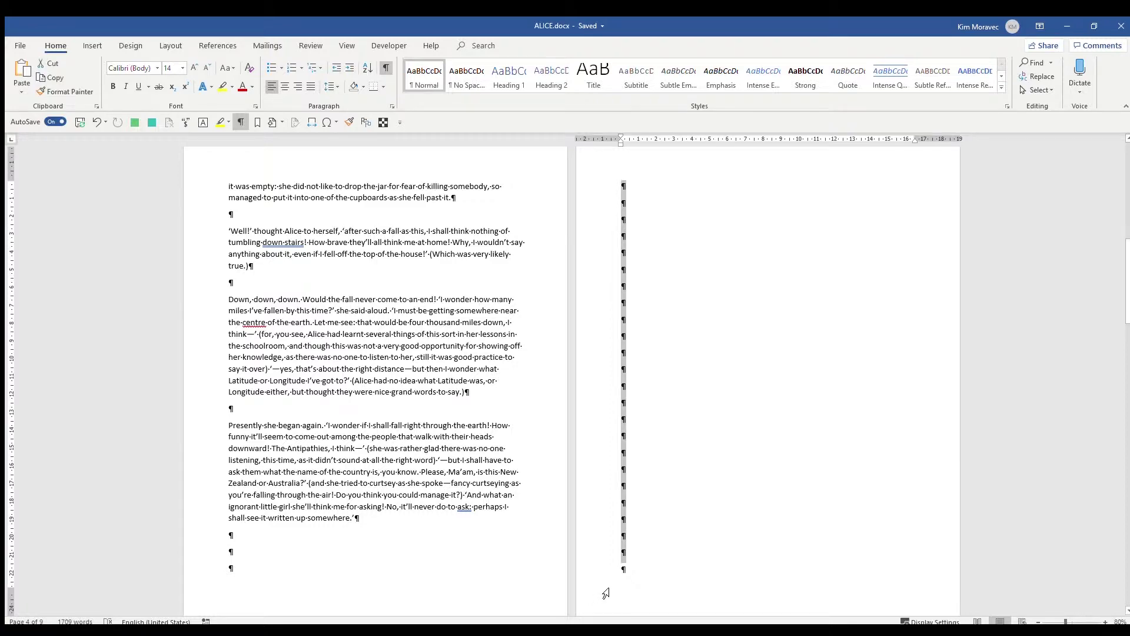
key(Delete)
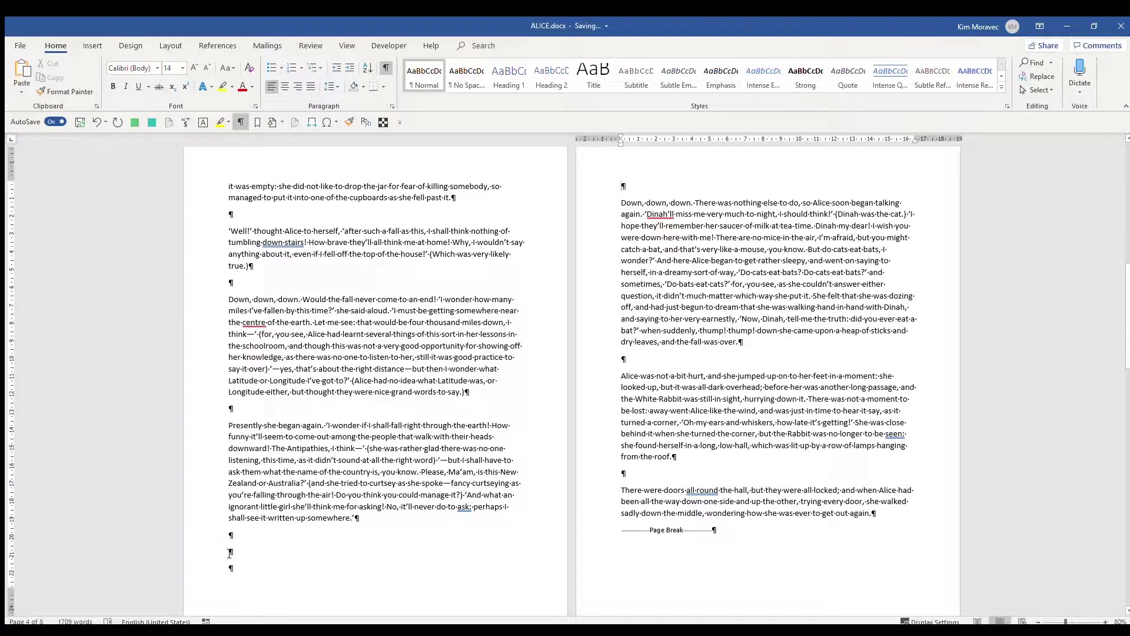
click(231, 568)
key(Delete)
key(Delete)
key(BackSpace)
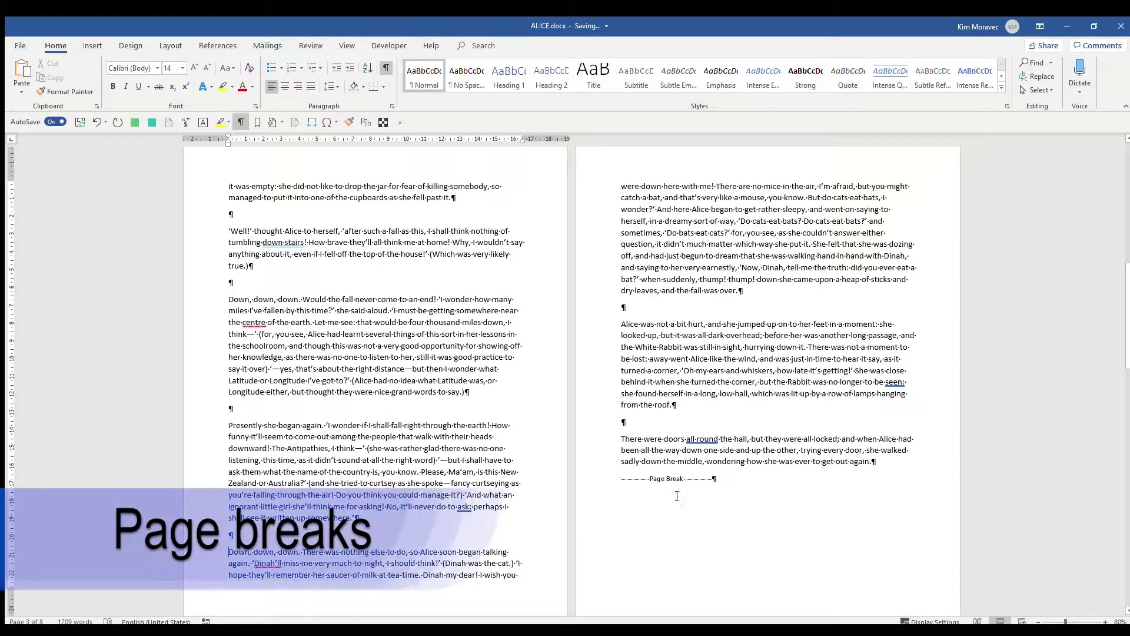
scroll(675, 490, down, 3)
scroll(676, 490, down, 3)
Delete the page break on the lower-left page
click(224, 418)
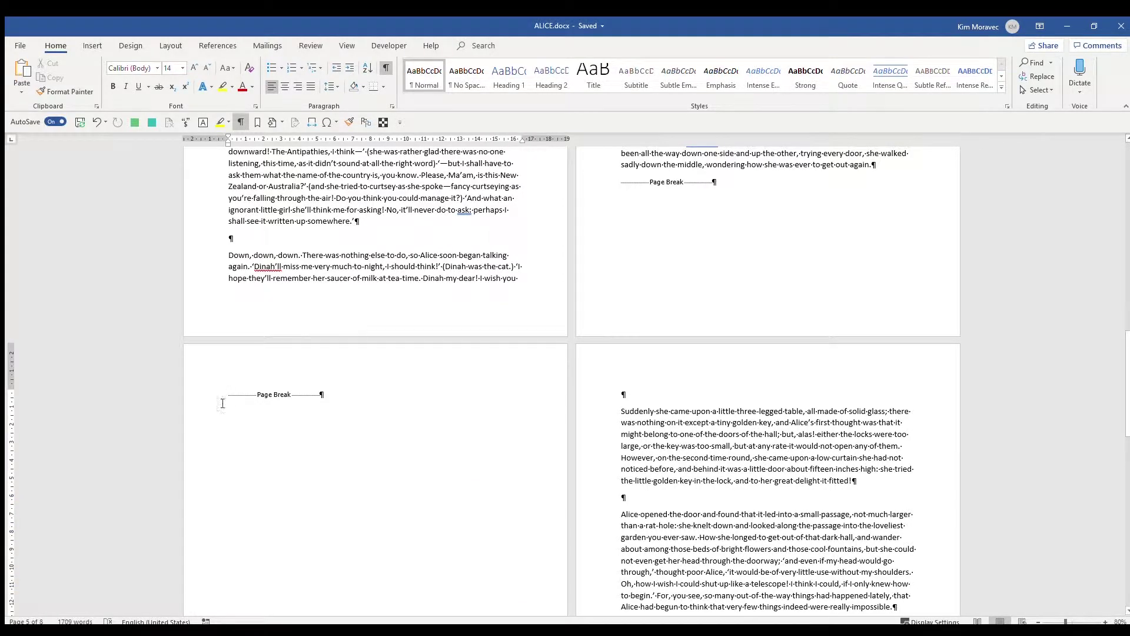
drag(230, 396, 328, 394)
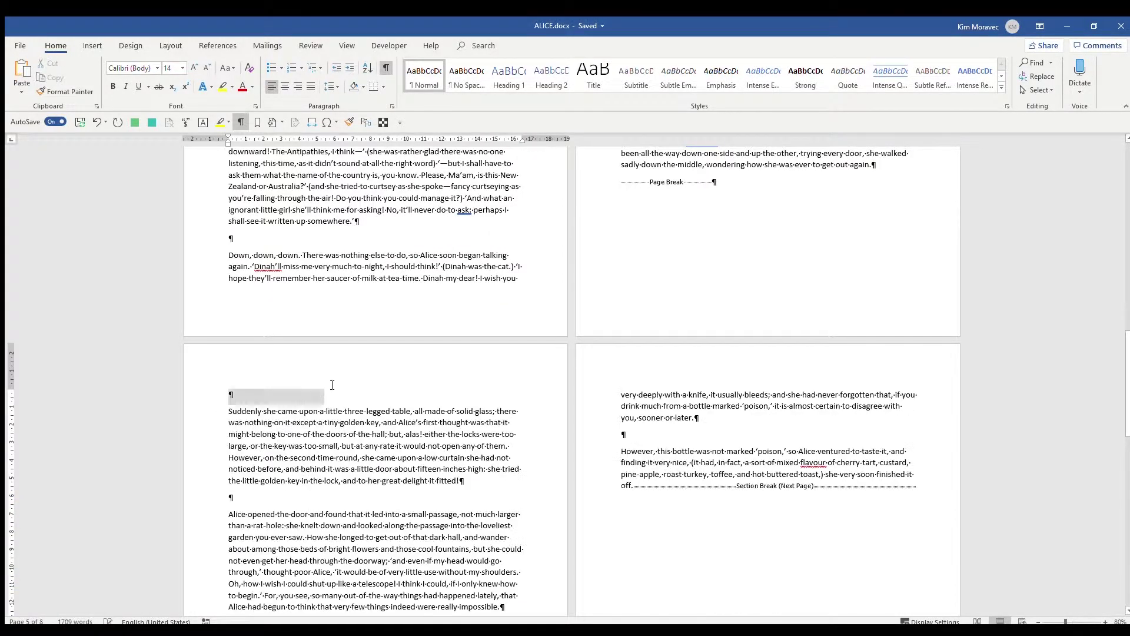
key(Delete)
Delete the page break after the hall paragraph and the empty paragraph that follows
click(629, 182)
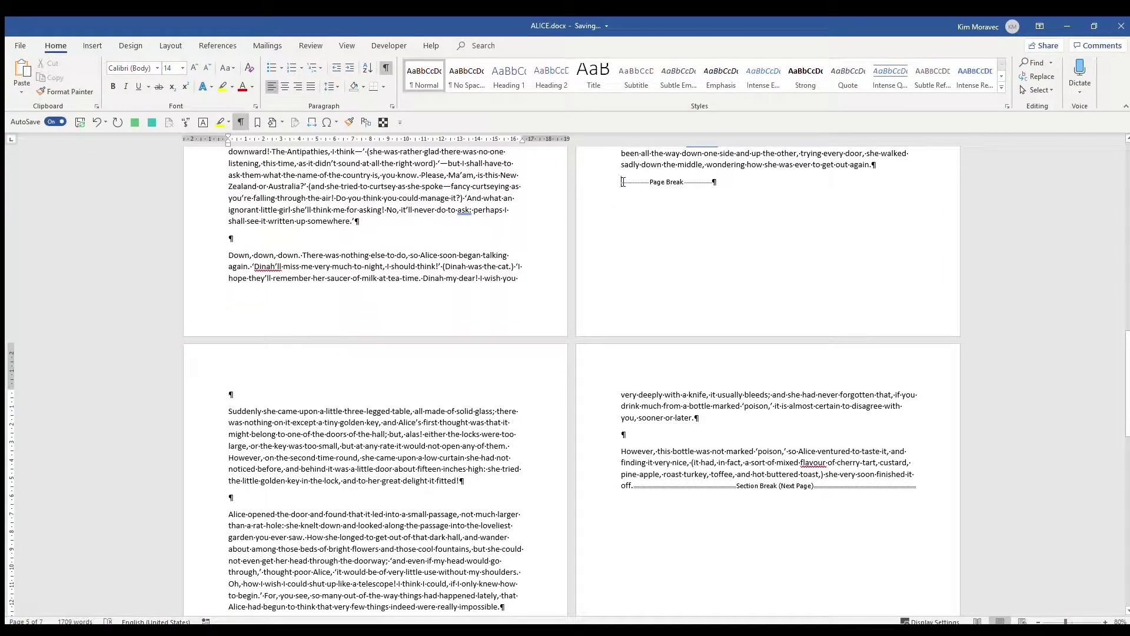
key(Delete)
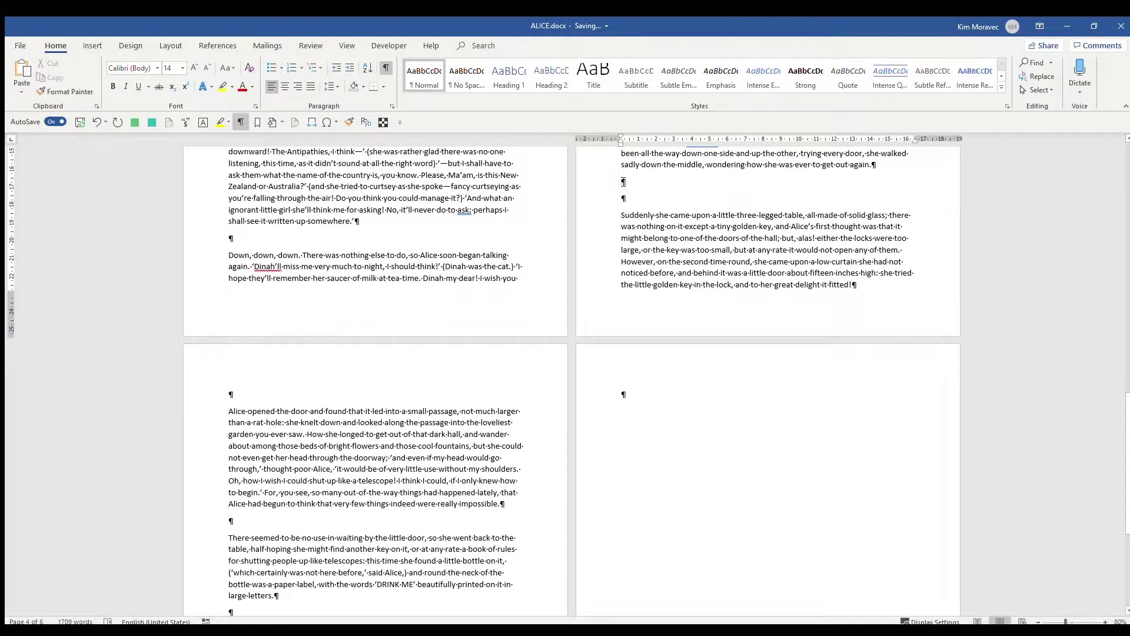
key(Delete)
scroll(362, 384, down, 2)
scroll(363, 383, down, 3)
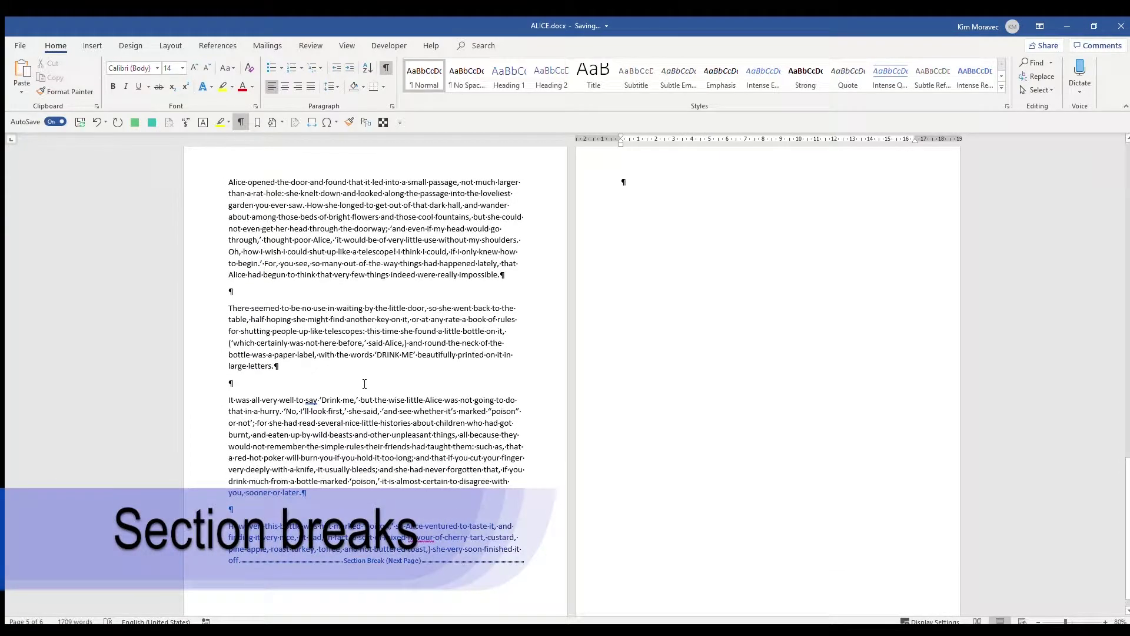
scroll(365, 383, up, 1)
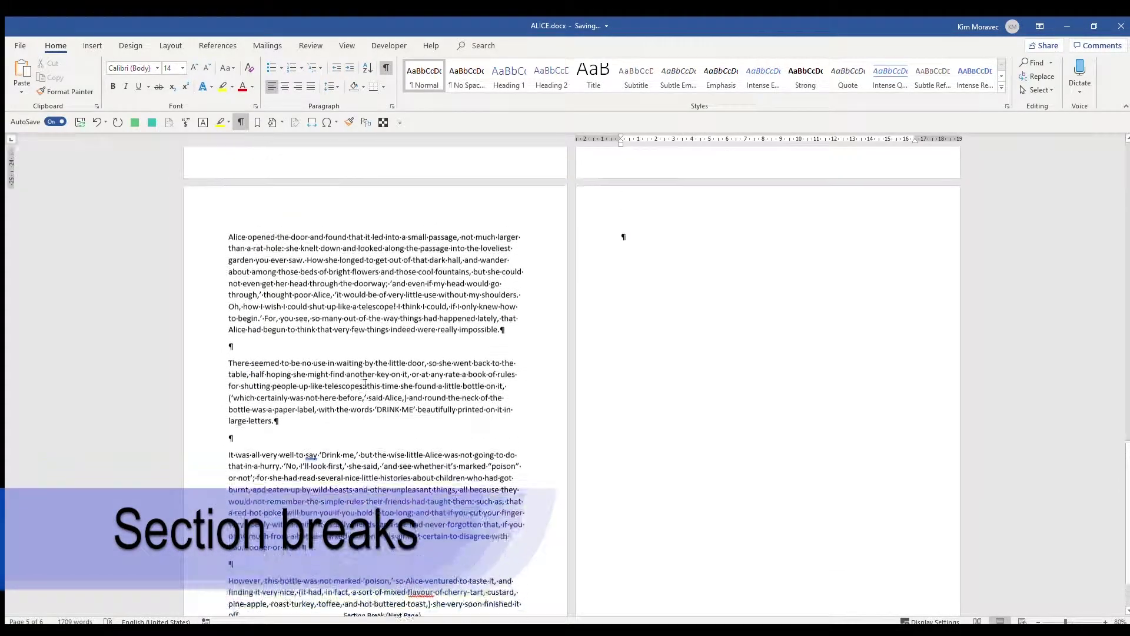